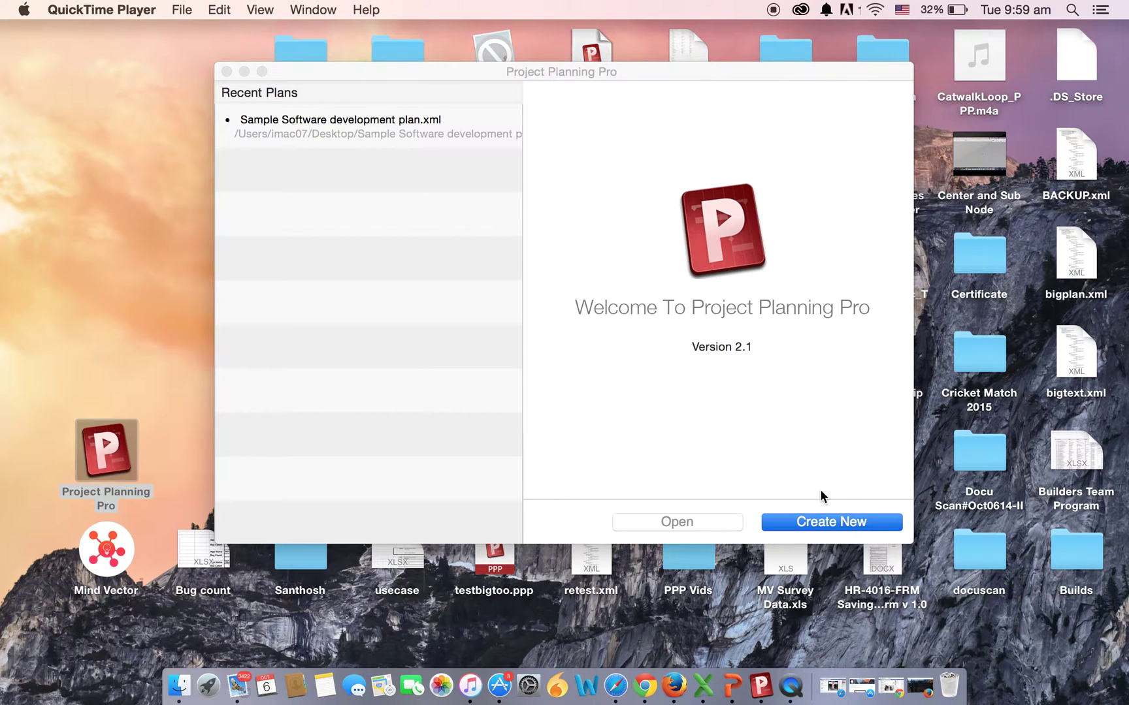
Step: Create a new full-screen plan named 'sample software development plan', starting 06-Oct-2015
left_click(806, 523)
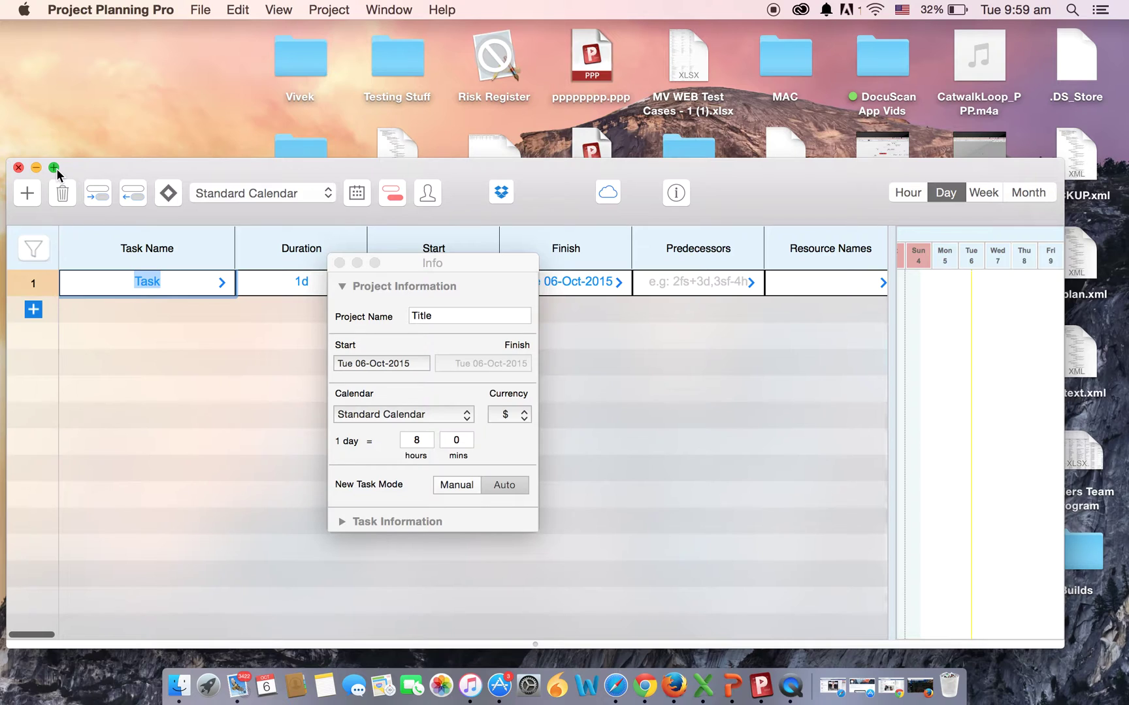
left_click(55, 167)
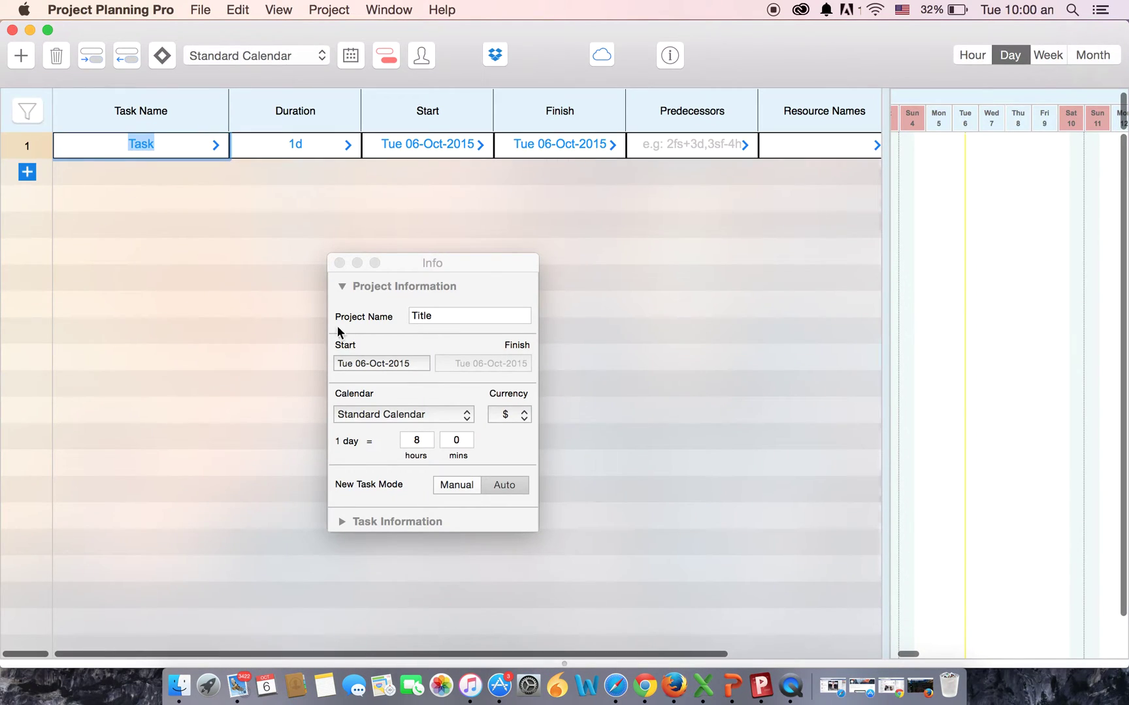
left_click(444, 315)
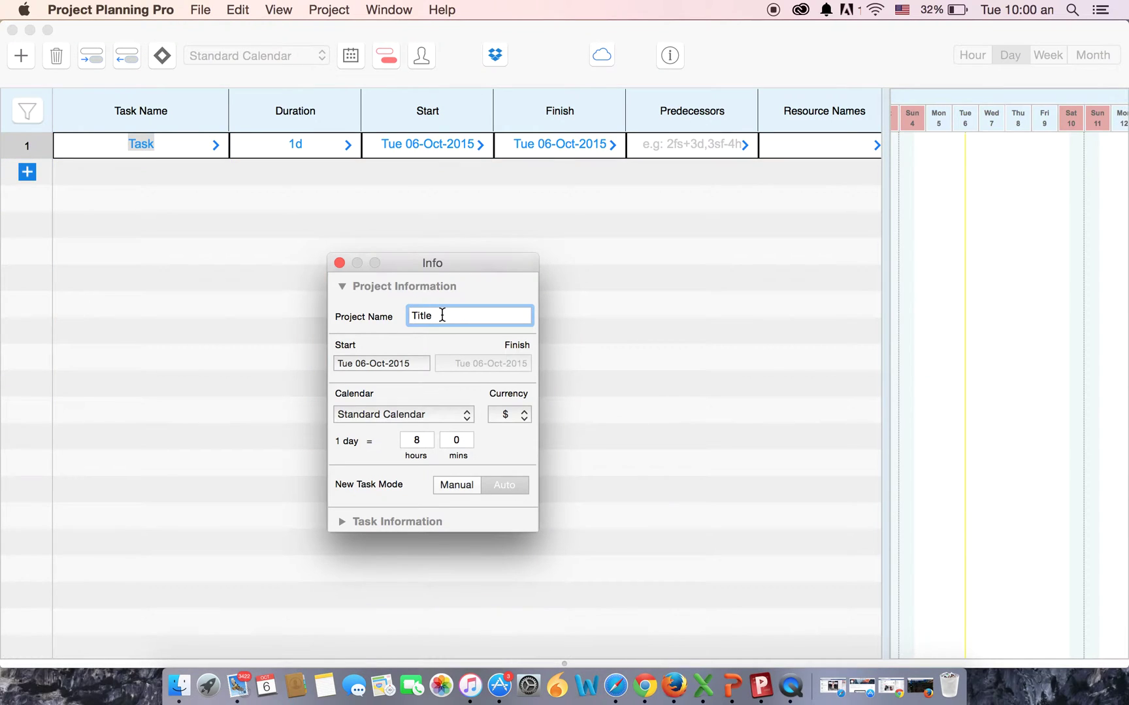
key("BackSpace")
key("BackSpace")
key("BackSpace")
key("BackSpace")
key("BackSpace")
type("sample software devel")
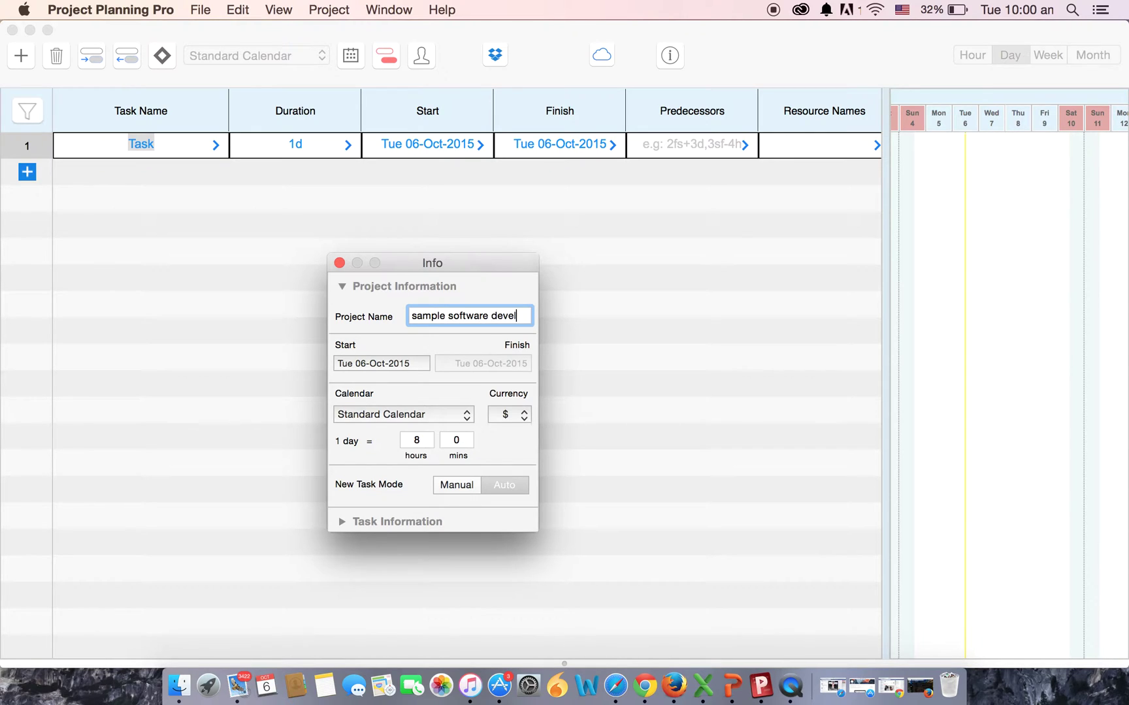
type("opment pl")
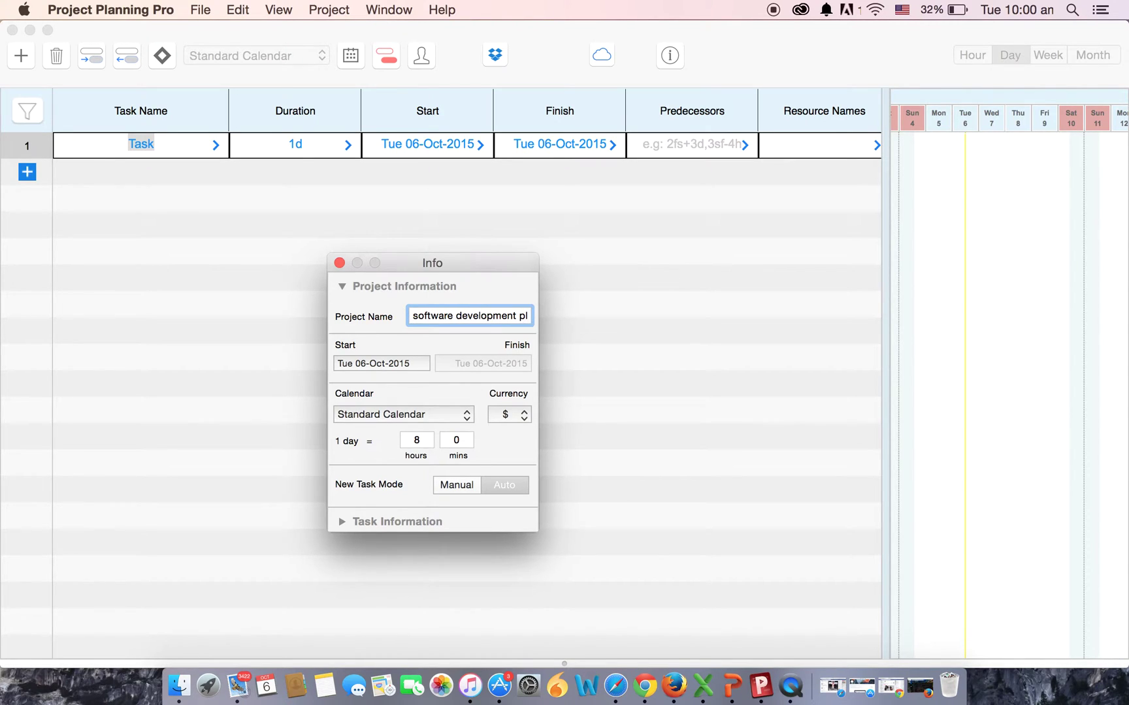
type("an")
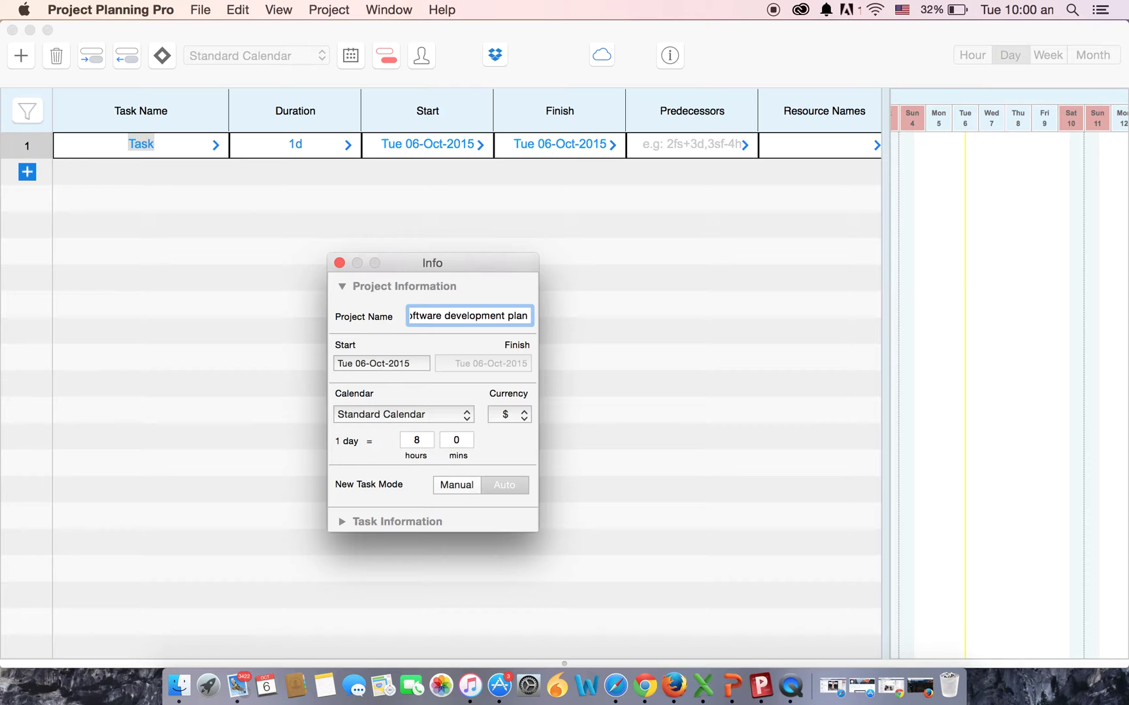
left_click(392, 346)
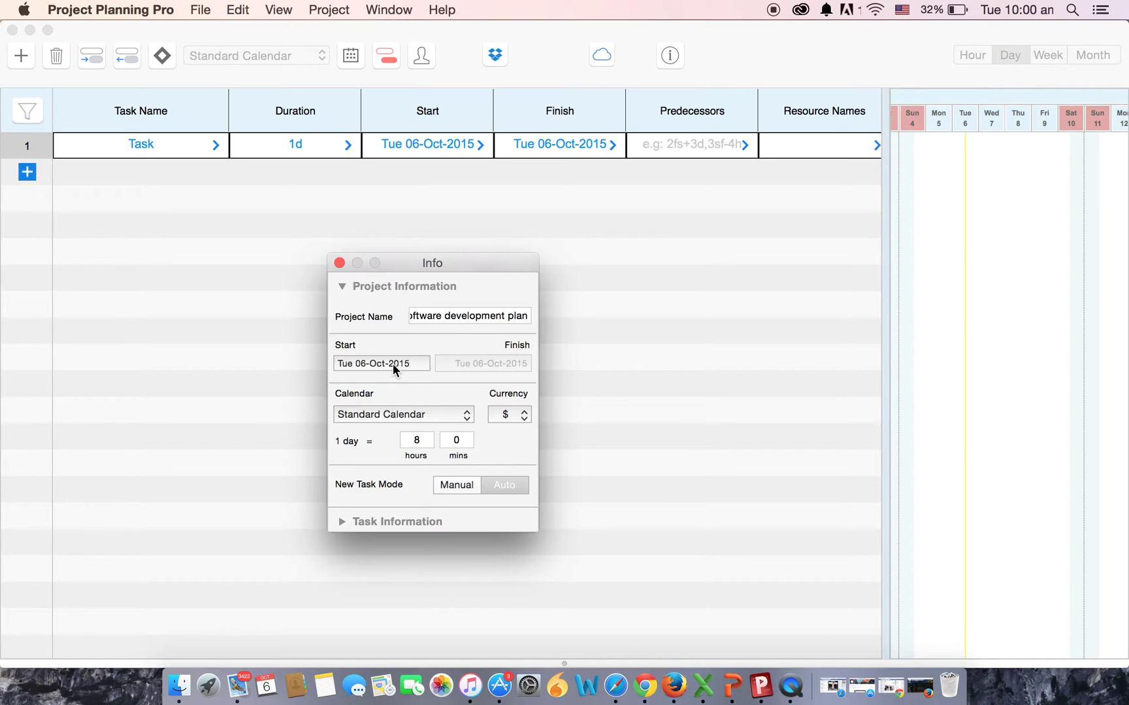
left_click(392, 364)
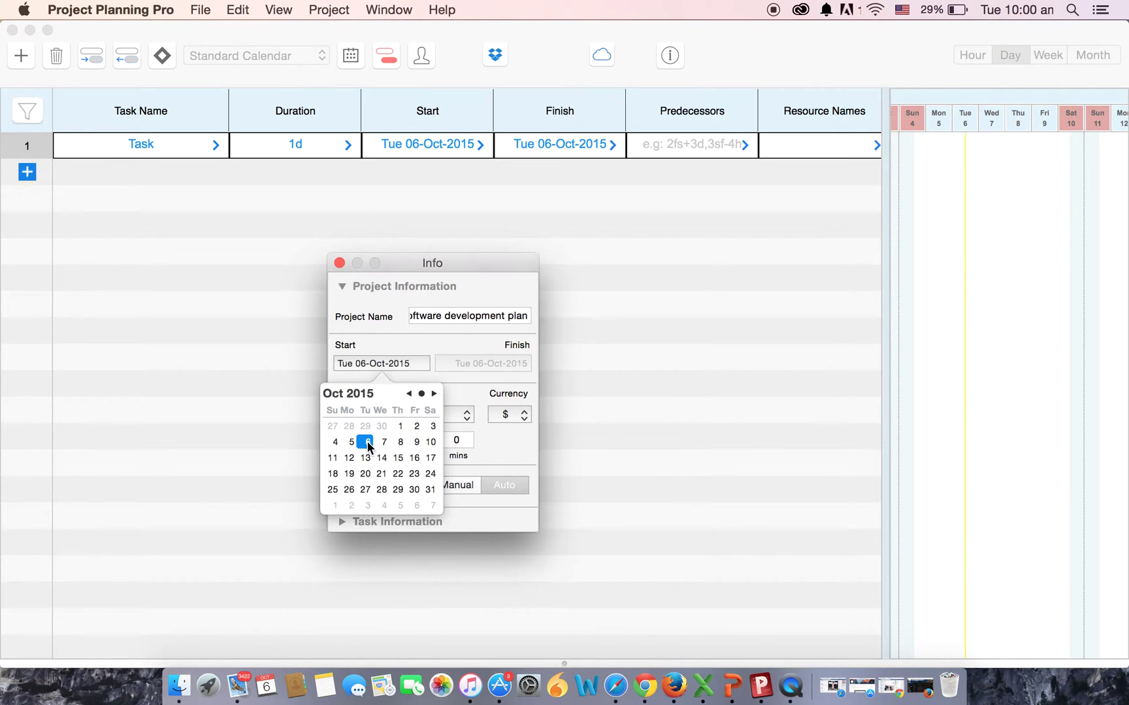
left_click(367, 443)
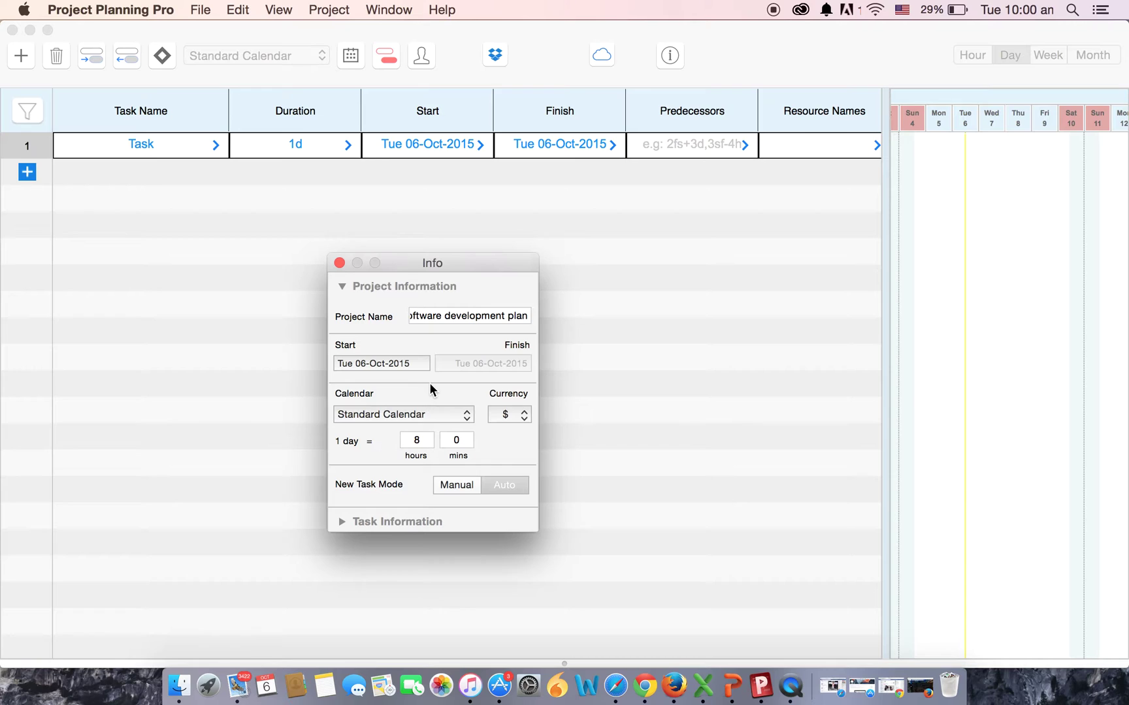
left_click(467, 416)
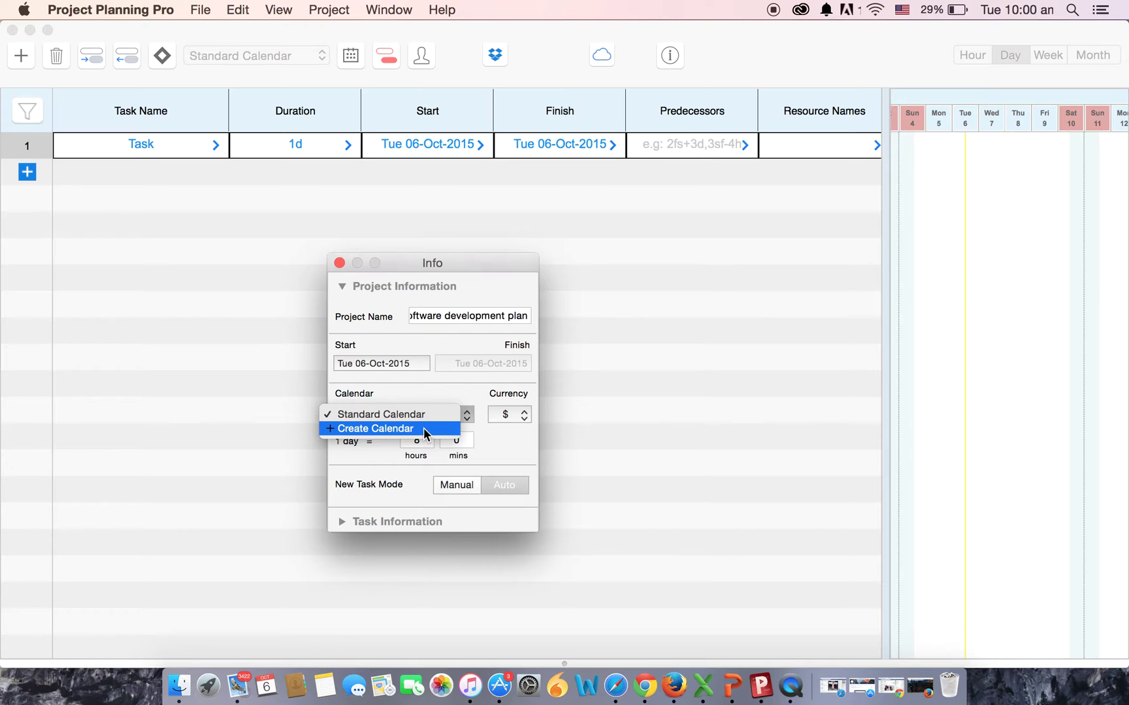
left_click(441, 388)
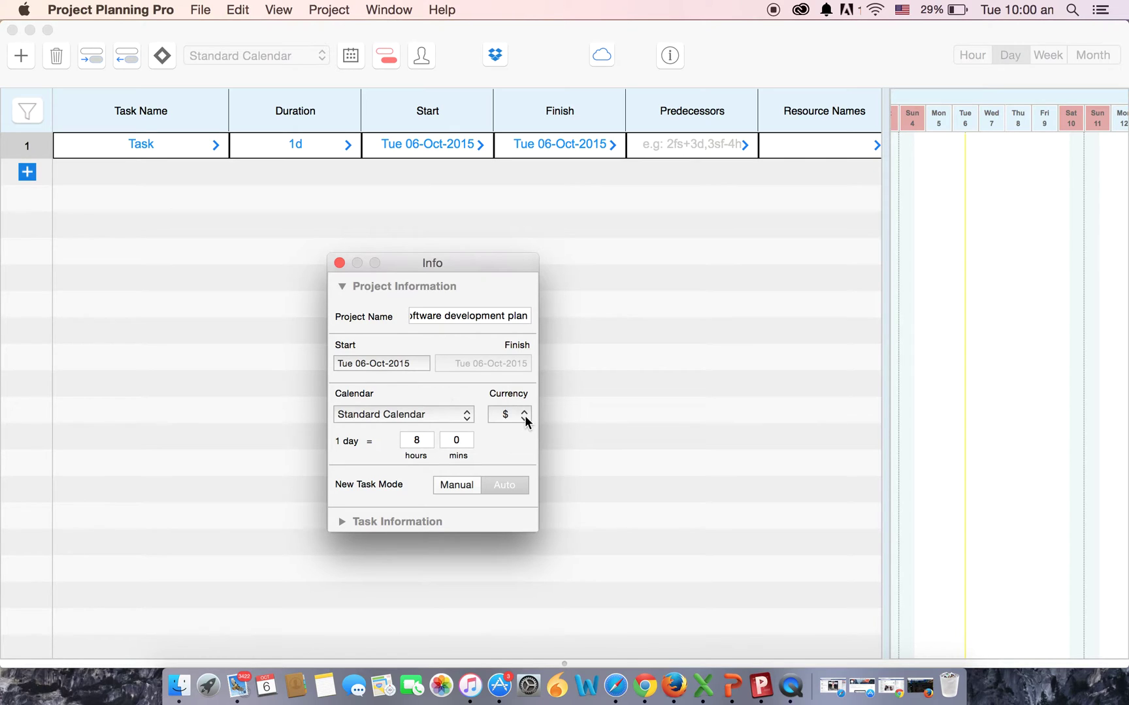
left_click(524, 416)
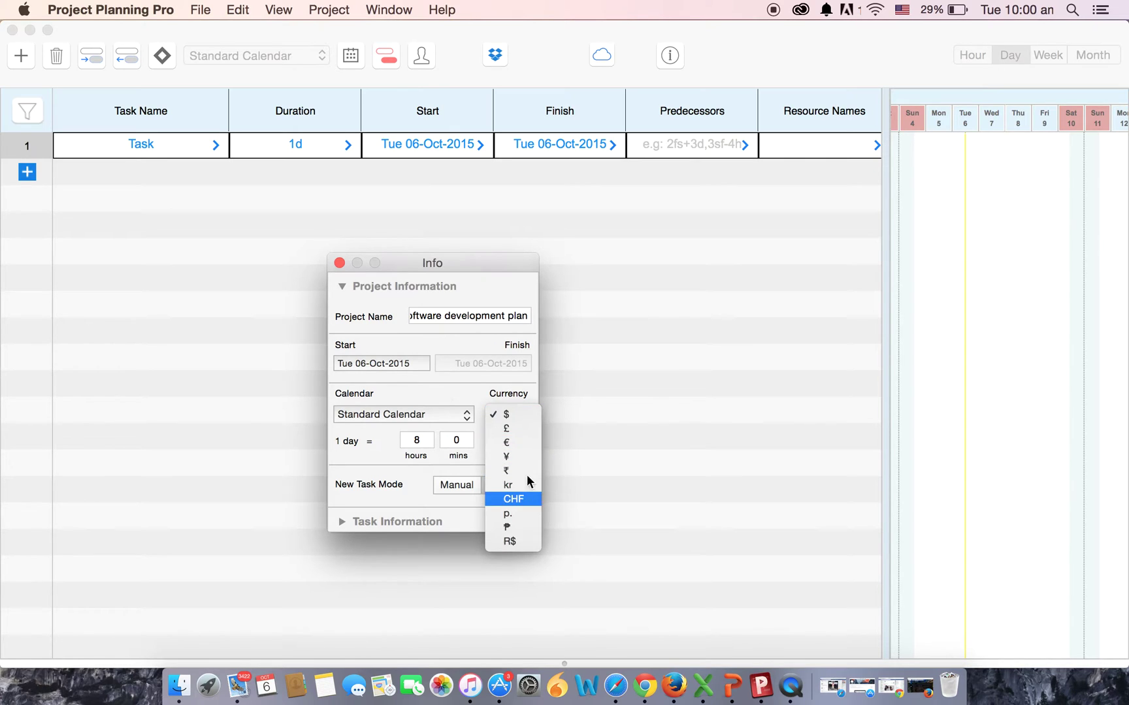
left_click(458, 389)
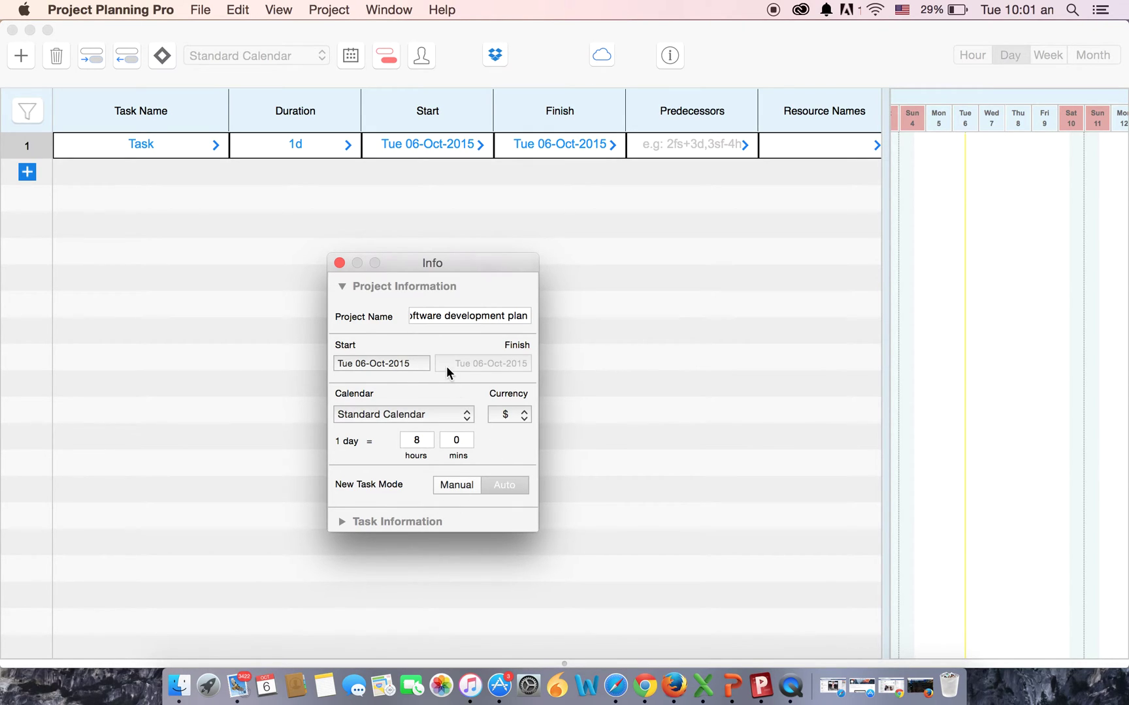
Step: Hide the Info panel and rename task 1 from 'Task' to 'Software Requirements'
left_click(339, 262)
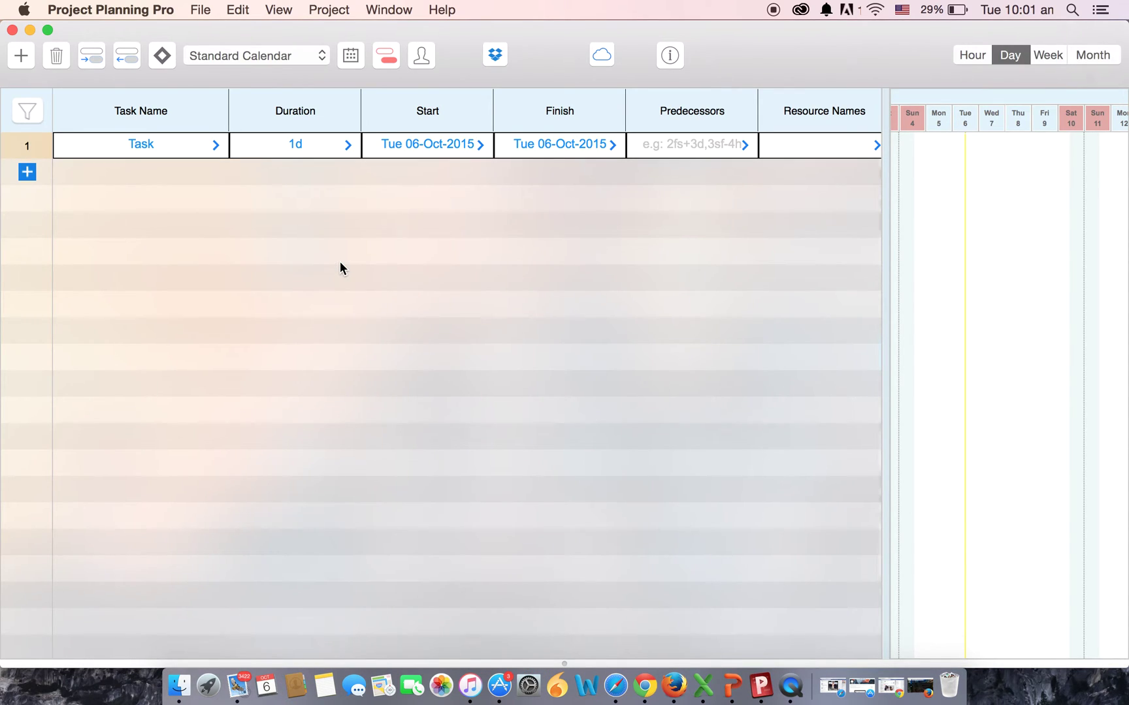
left_click(157, 144)
left_click(158, 145)
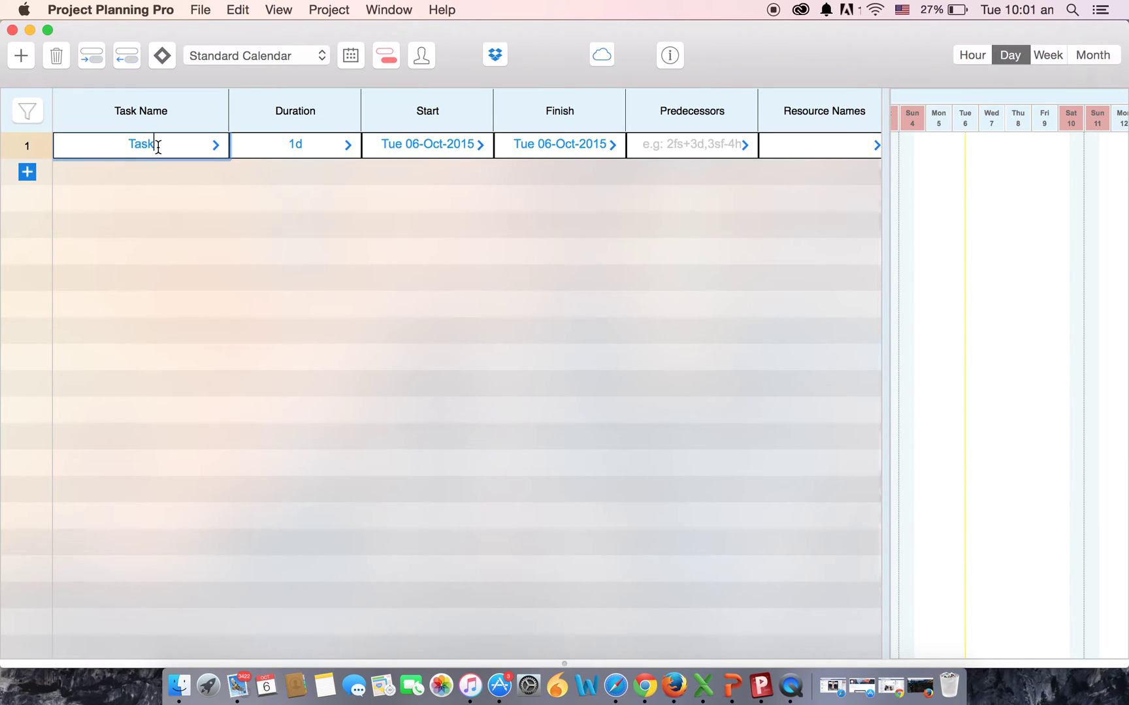
key("BackSpace")
key("BackSpace")
key("BackSpace")
key("BackSpace")
type("Software Require")
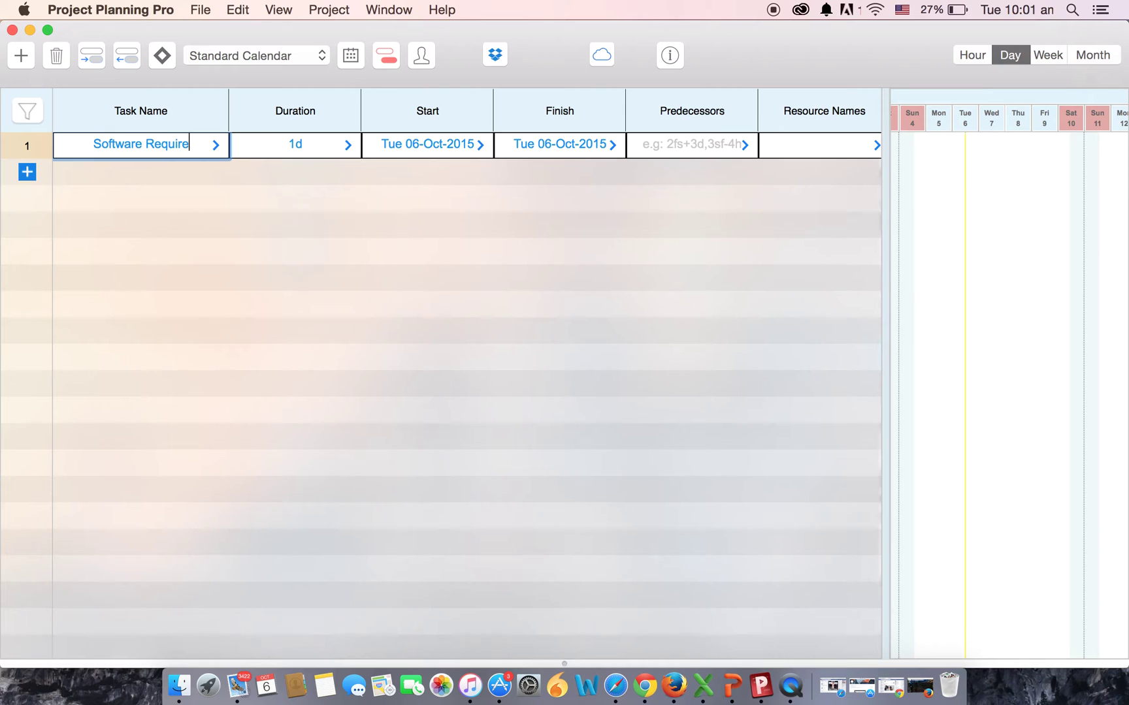
type("ments")
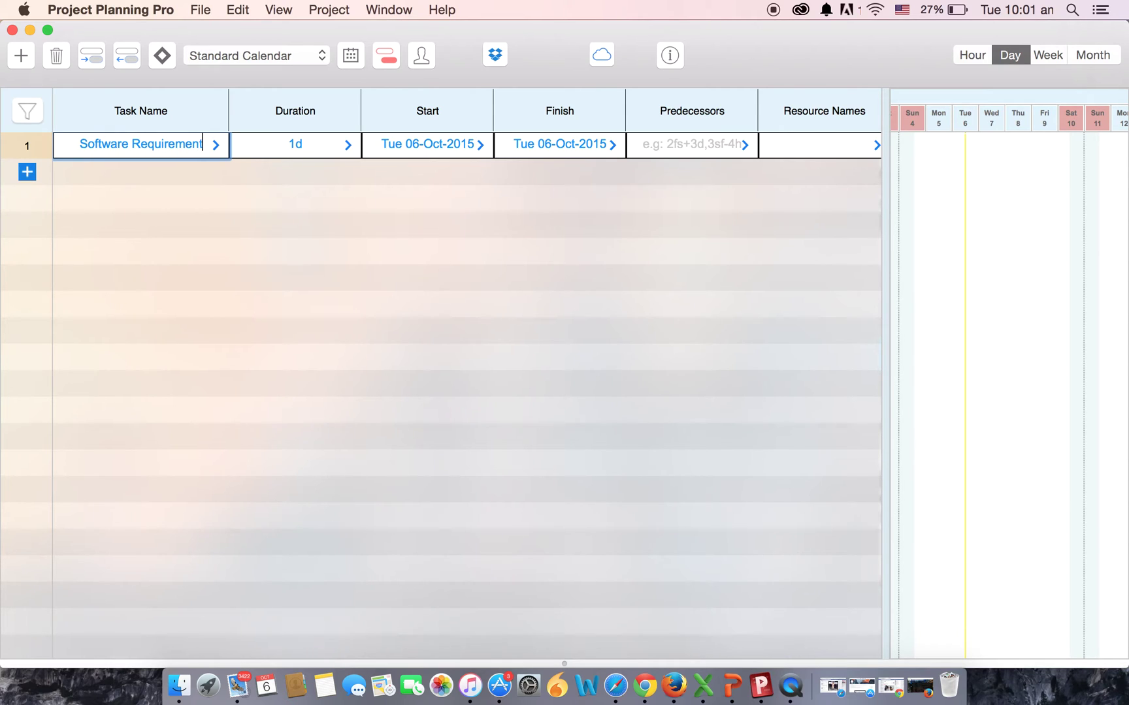
left_click(307, 142)
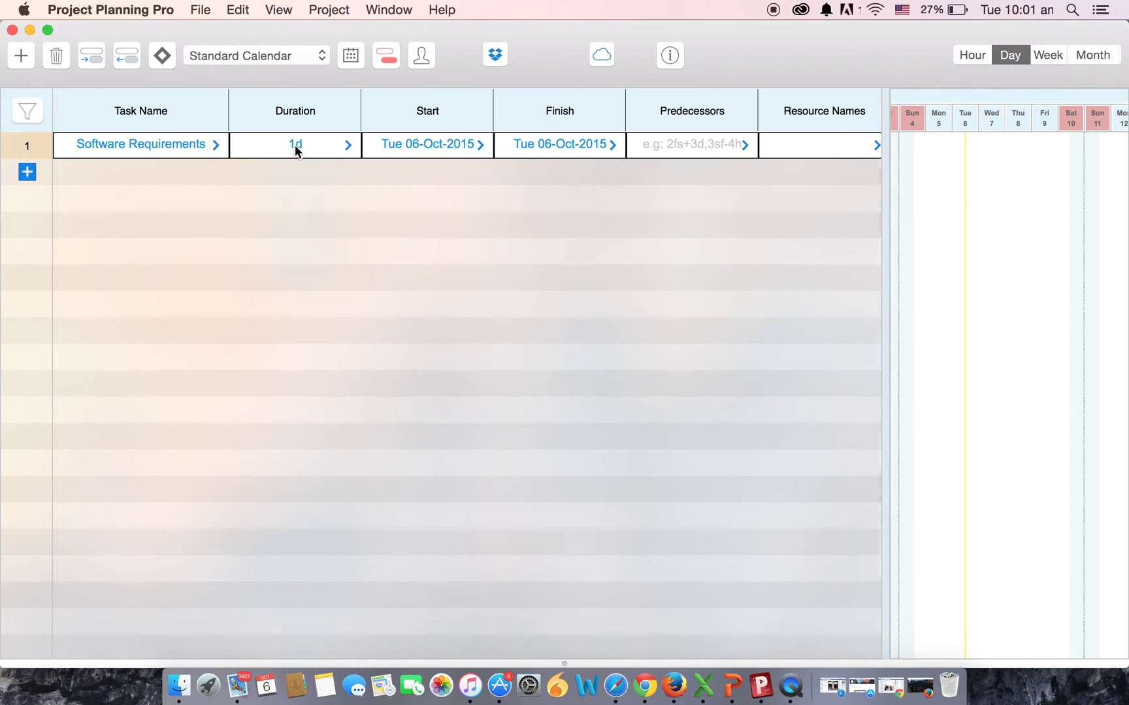
Step: Give Software Requirements a 14d duration, ending Fri 23-Oct-2015
left_click(295, 149)
type("14d")
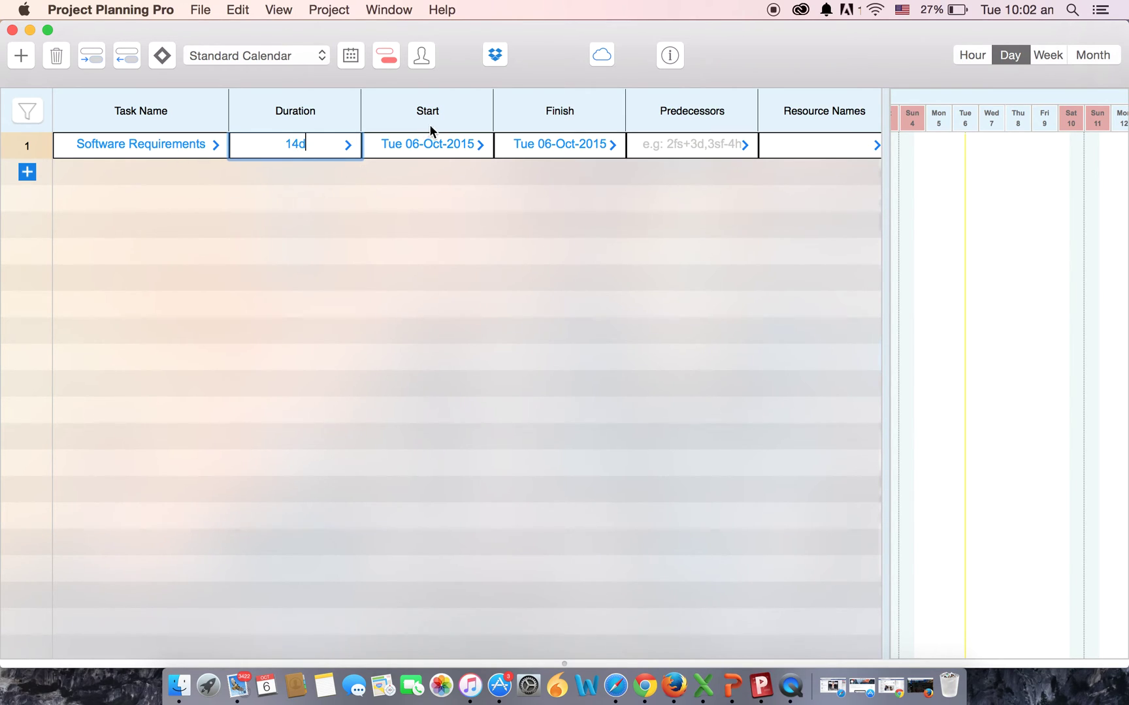
left_click(426, 170)
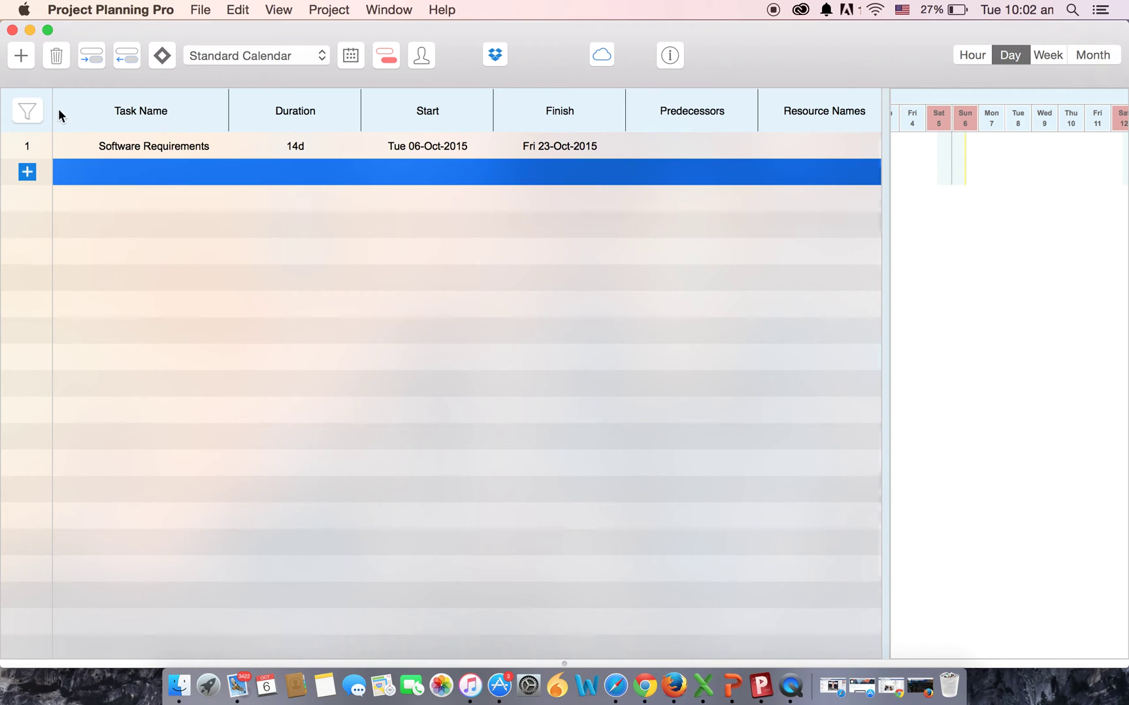
Step: Save the plan to the Desktop as 'software development plan' when closing it
left_click(12, 30)
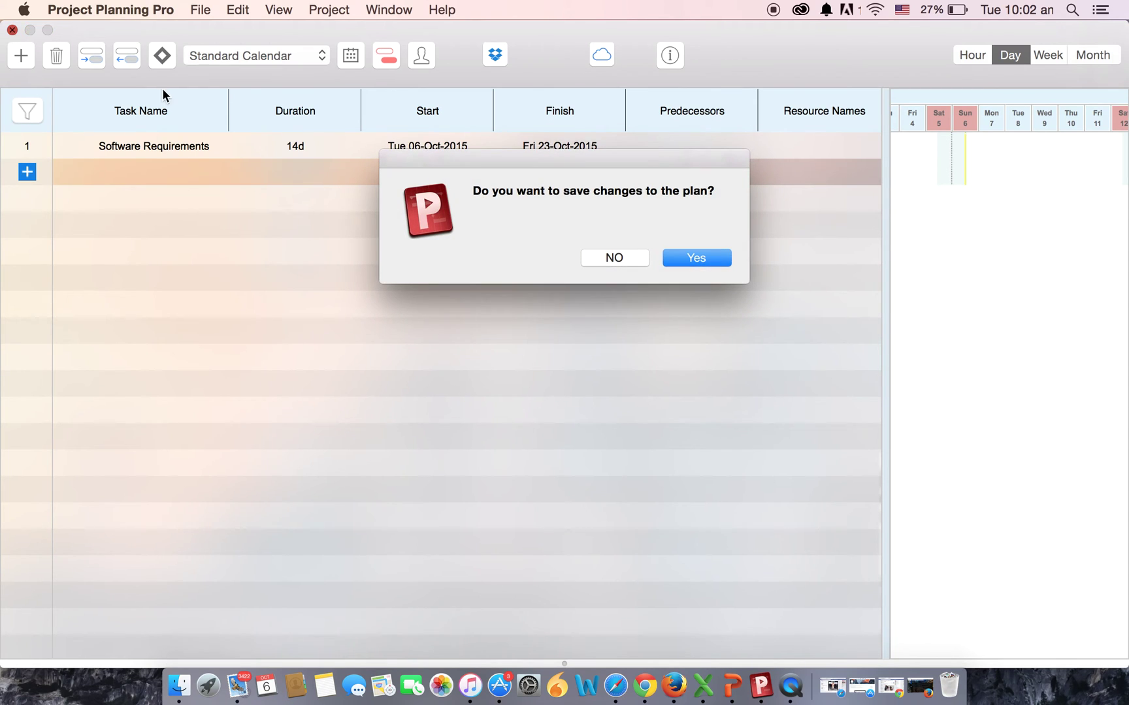
left_click(696, 258)
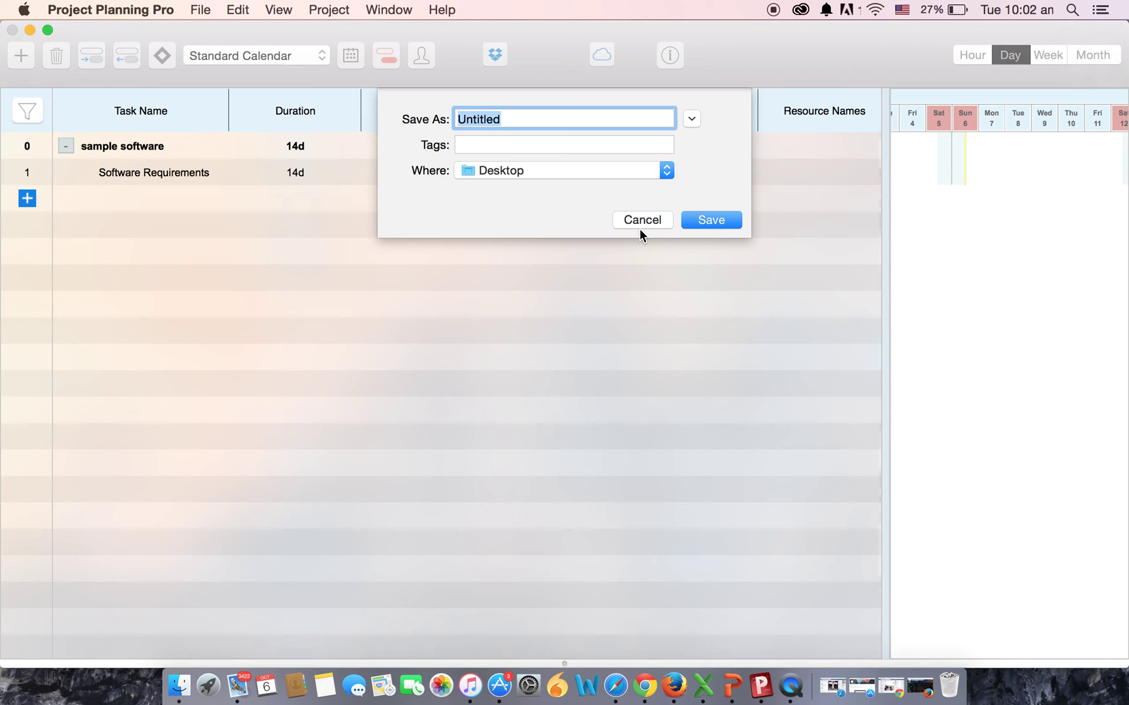
type("software dev")
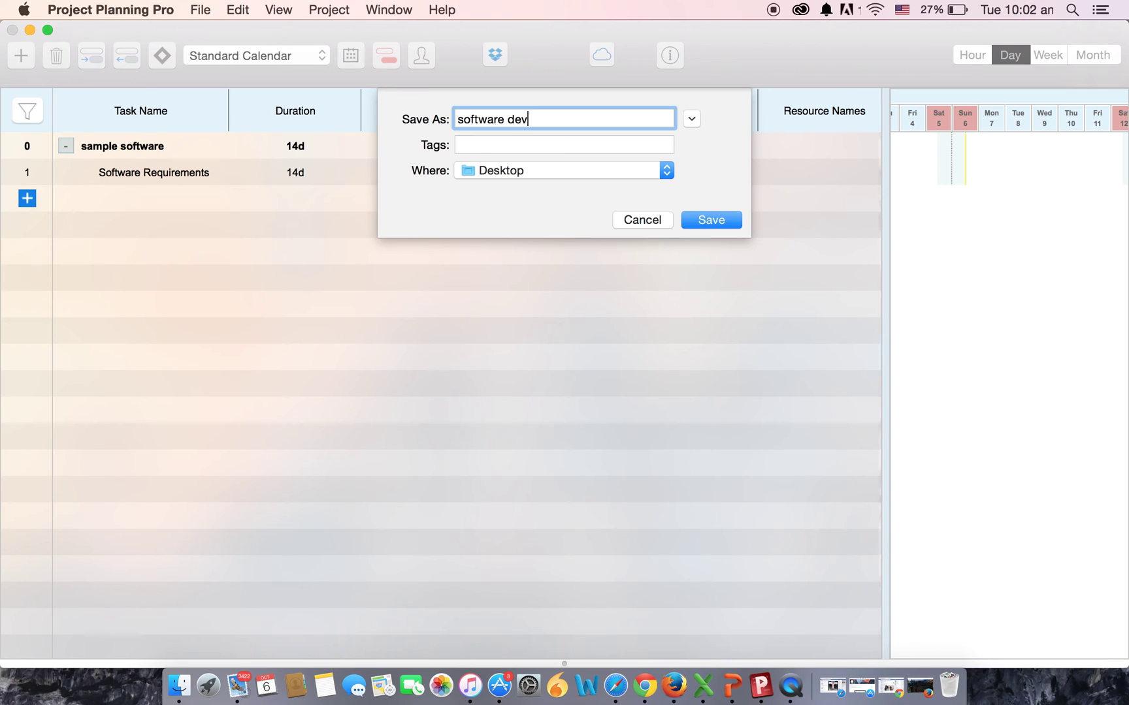
type("elopment plan")
left_click(723, 225)
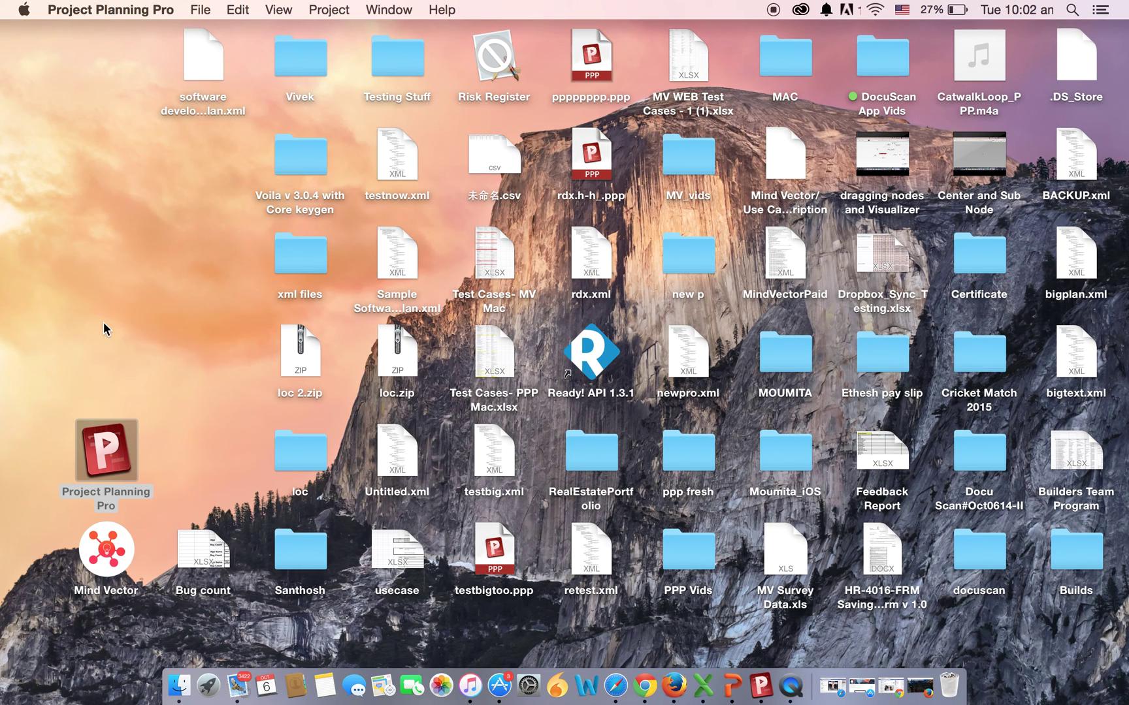
Step: Quit Project Planning Pro from the Dock and relaunch it
right_click(760, 685)
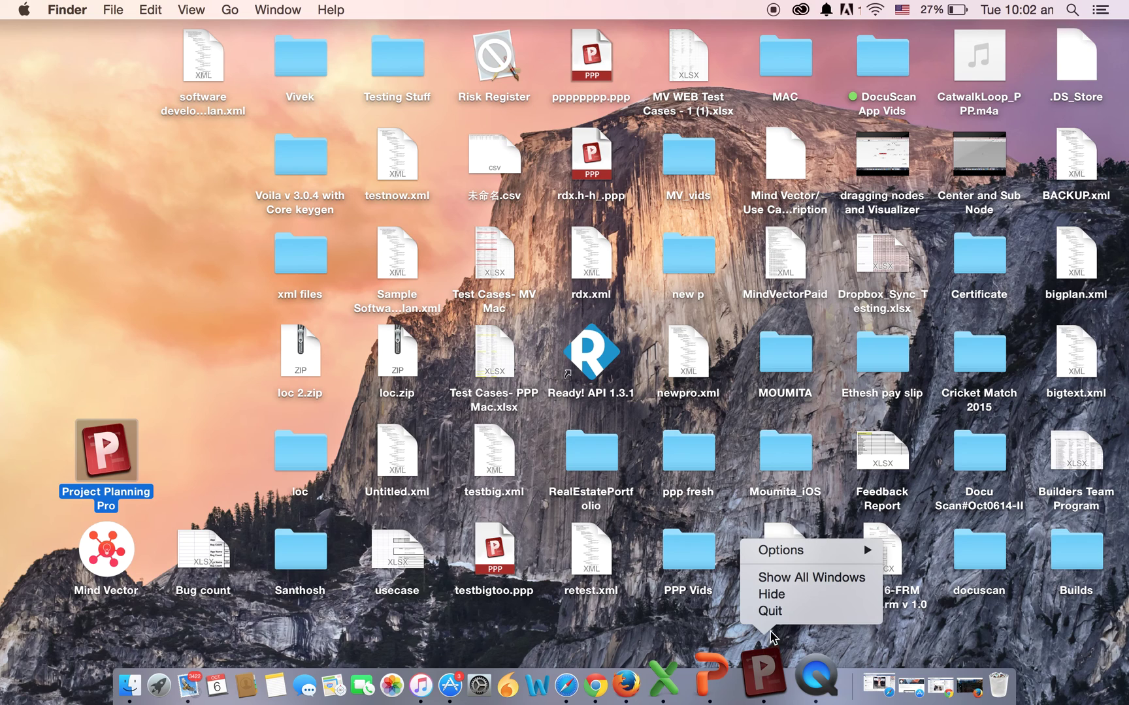
left_click(774, 613)
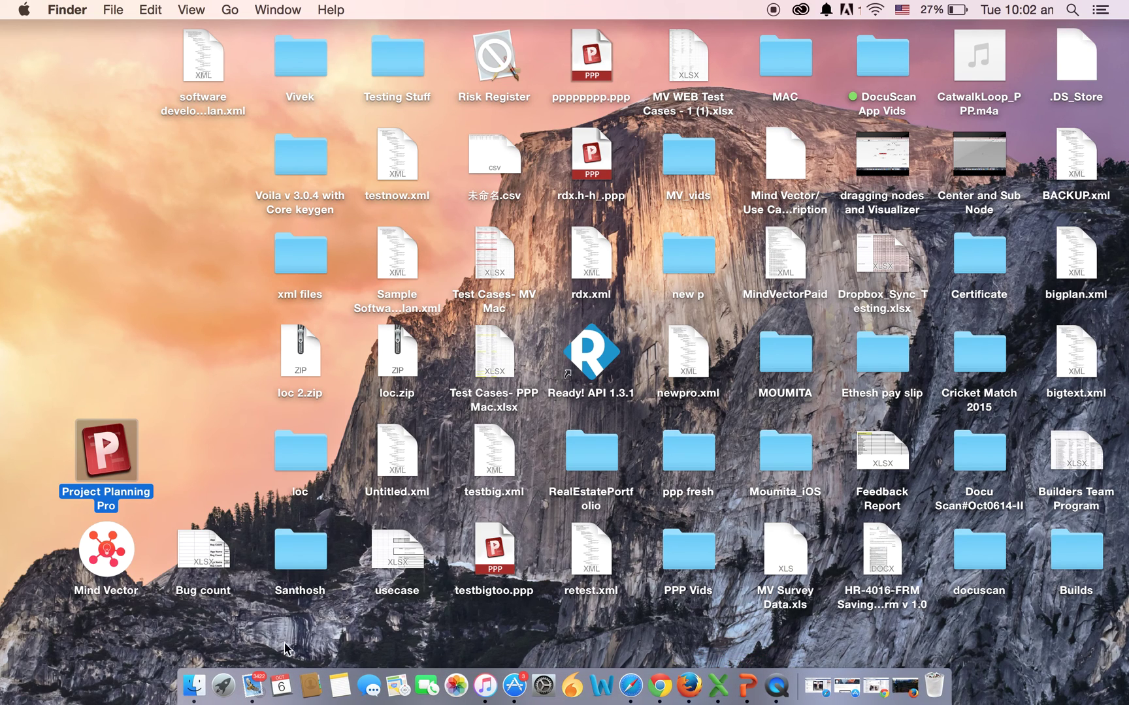
double_click(115, 465)
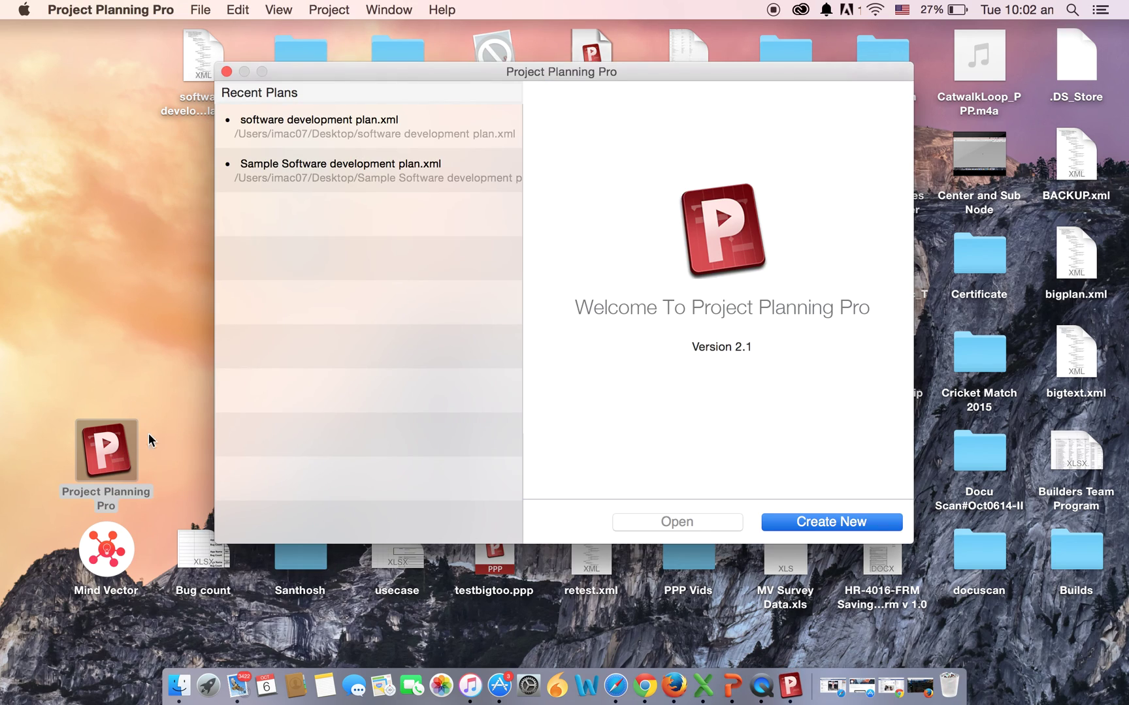